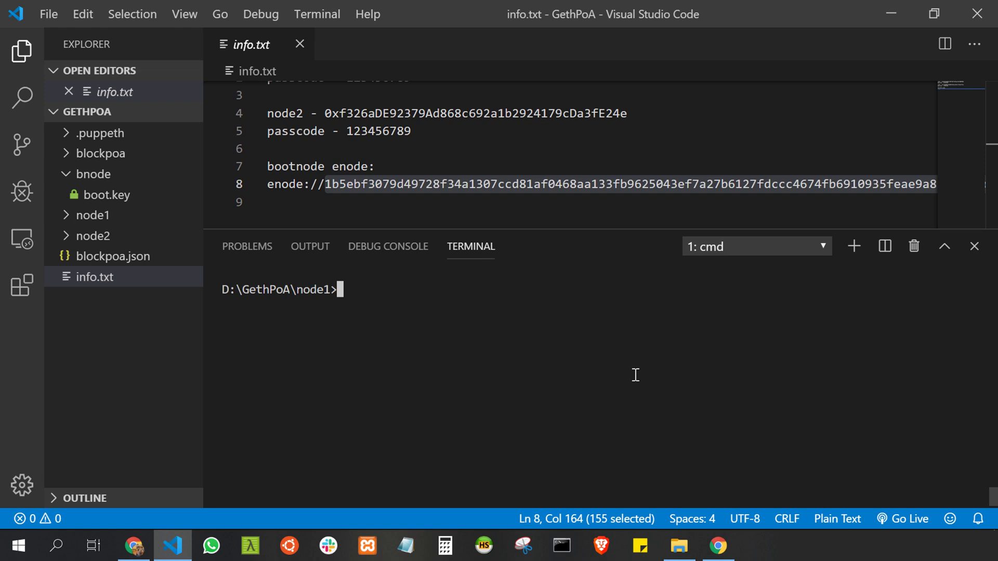
click(94, 217)
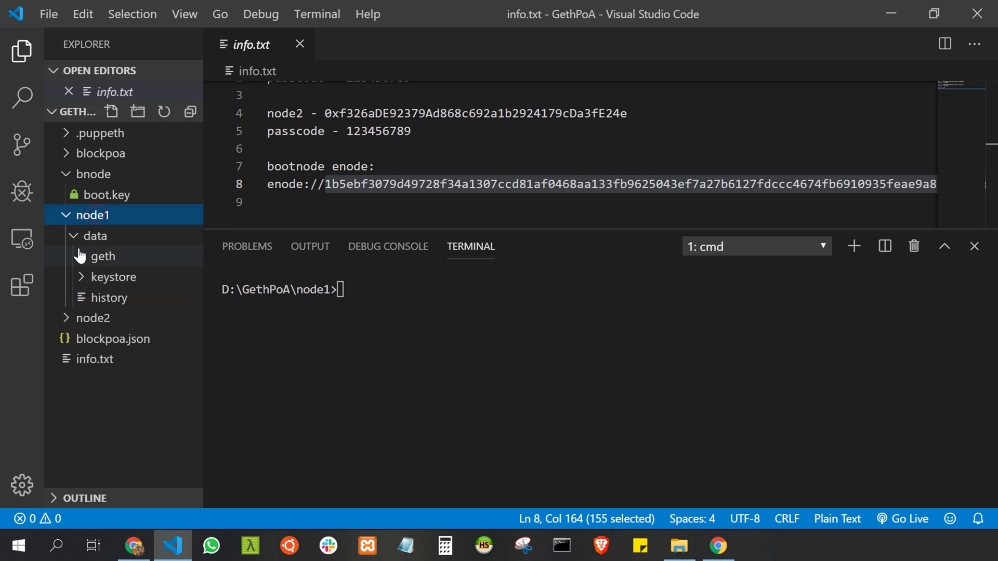
click(73, 236)
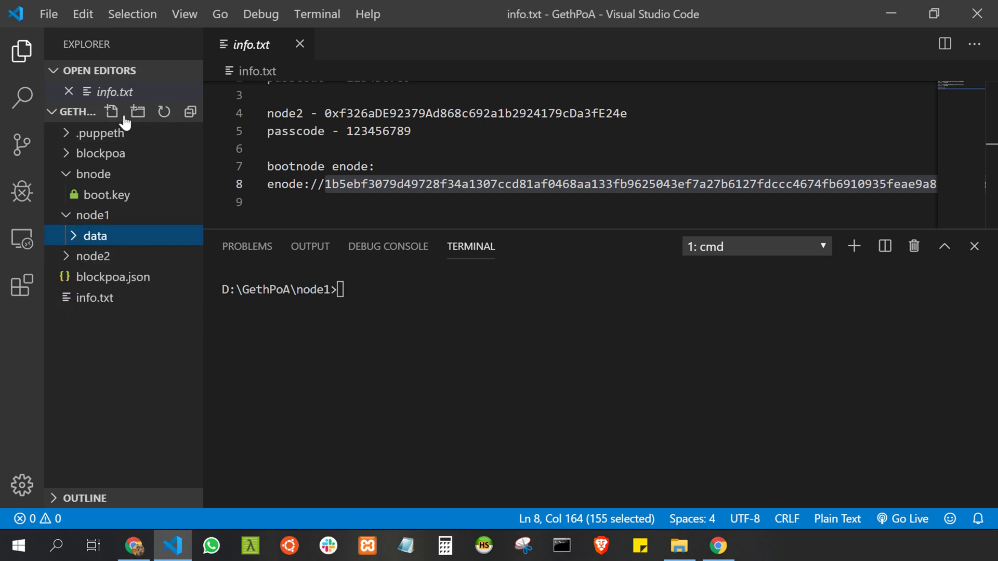
click(112, 114)
text(pas)
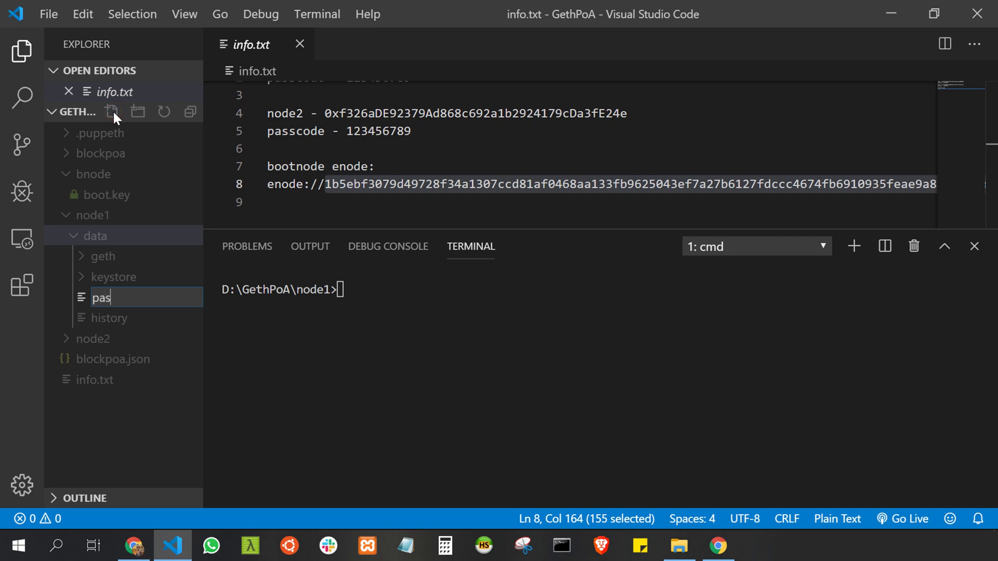
text(sword)
text(.txt)
key(Return)
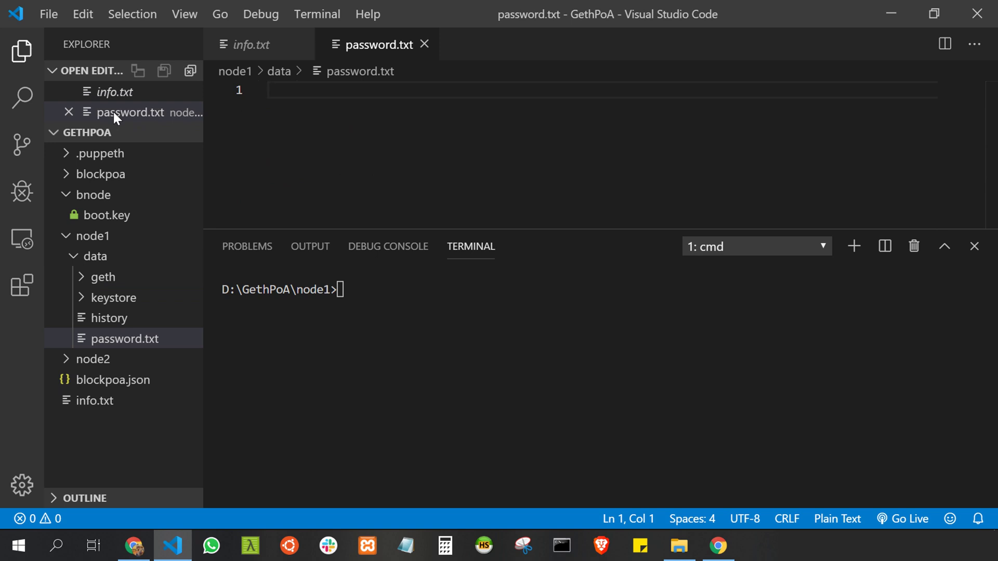
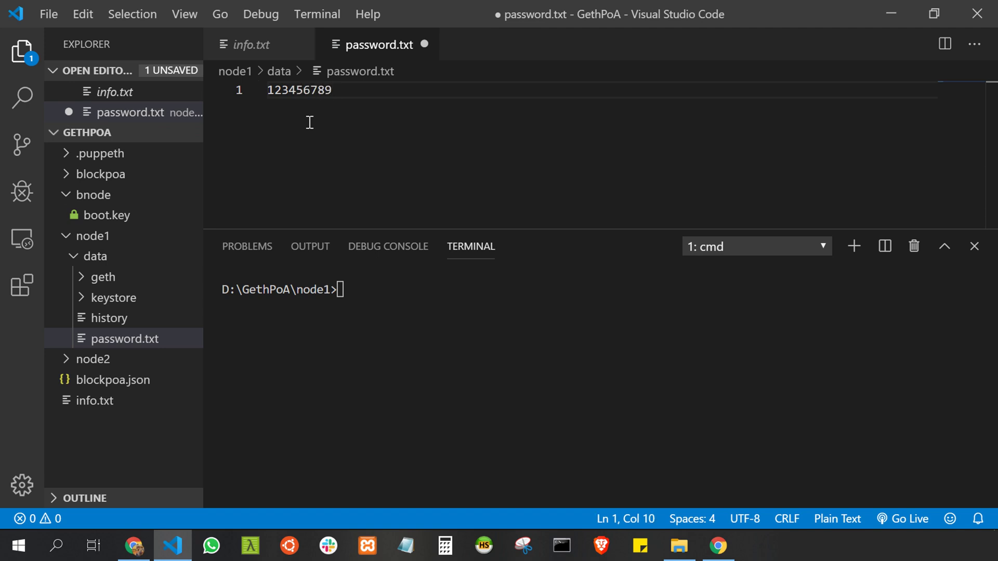
key(ctrl+s)
- Close password.txt and move it from node1/data up into node1, confirming the move
click(425, 46)
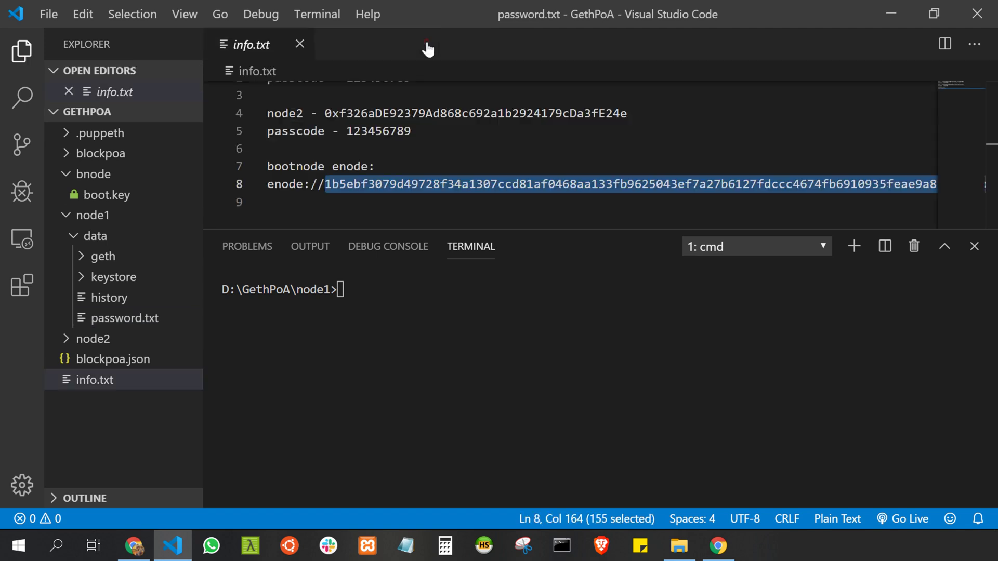
click(73, 237)
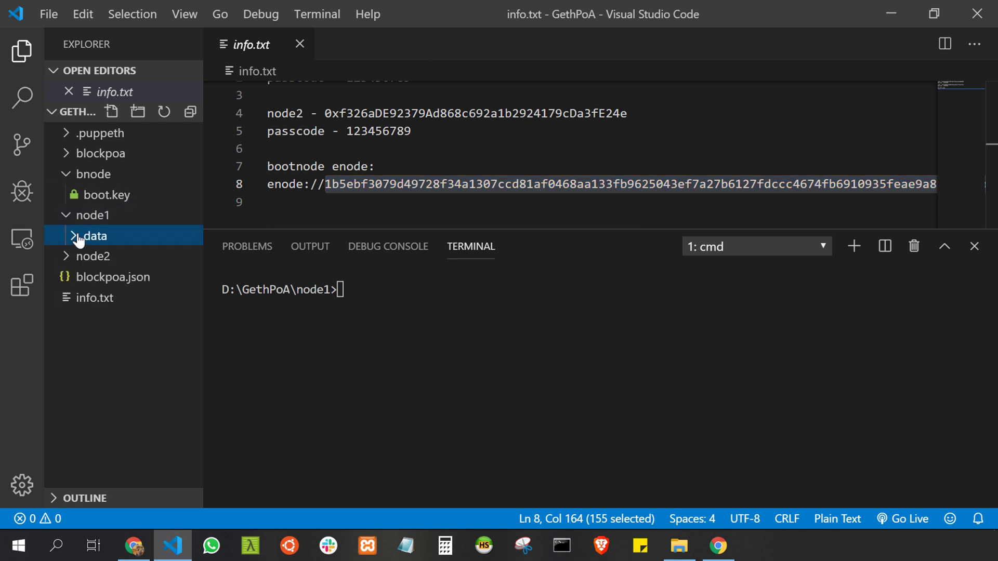
click(78, 238)
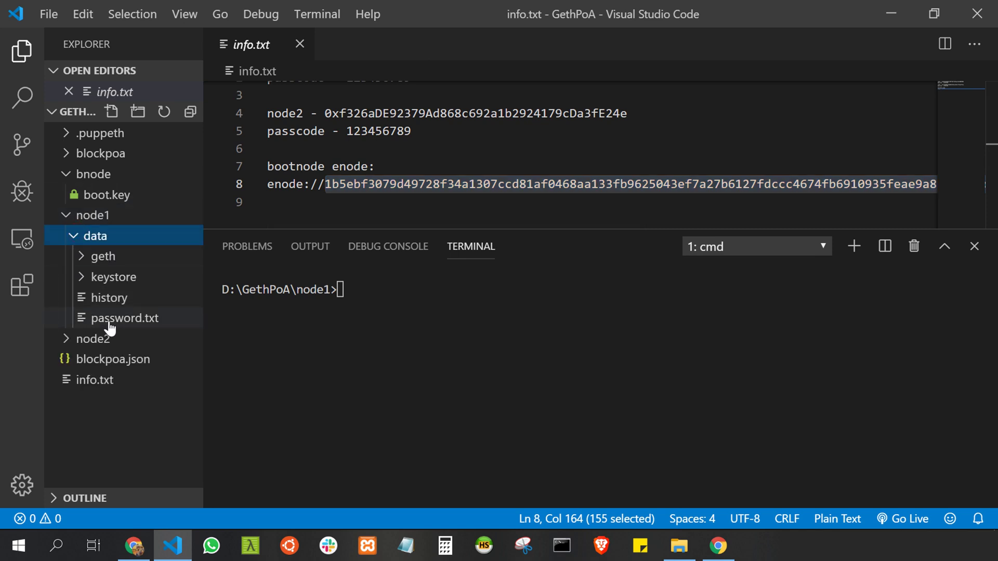
drag(86, 319, 106, 218)
click(544, 274)
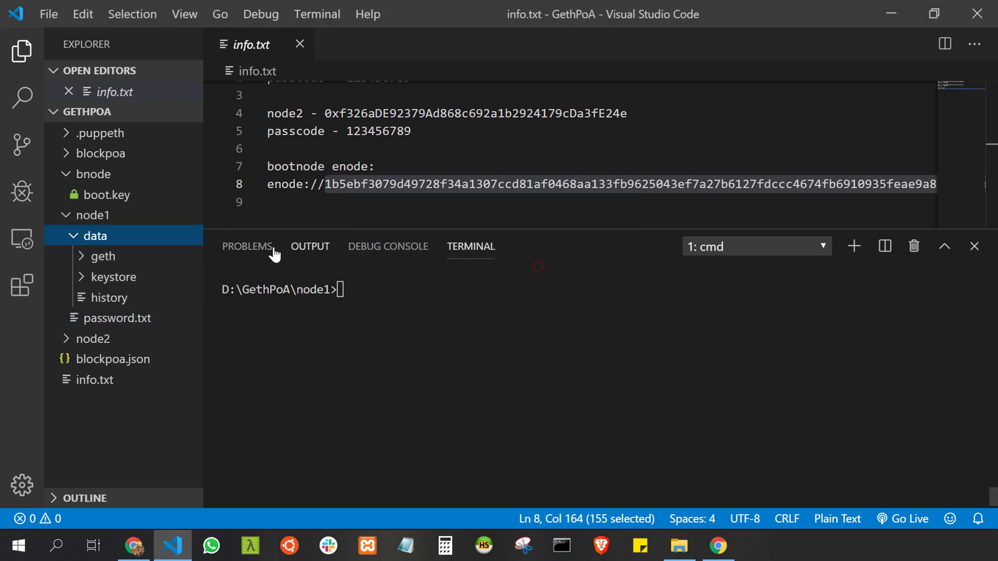
click(78, 238)
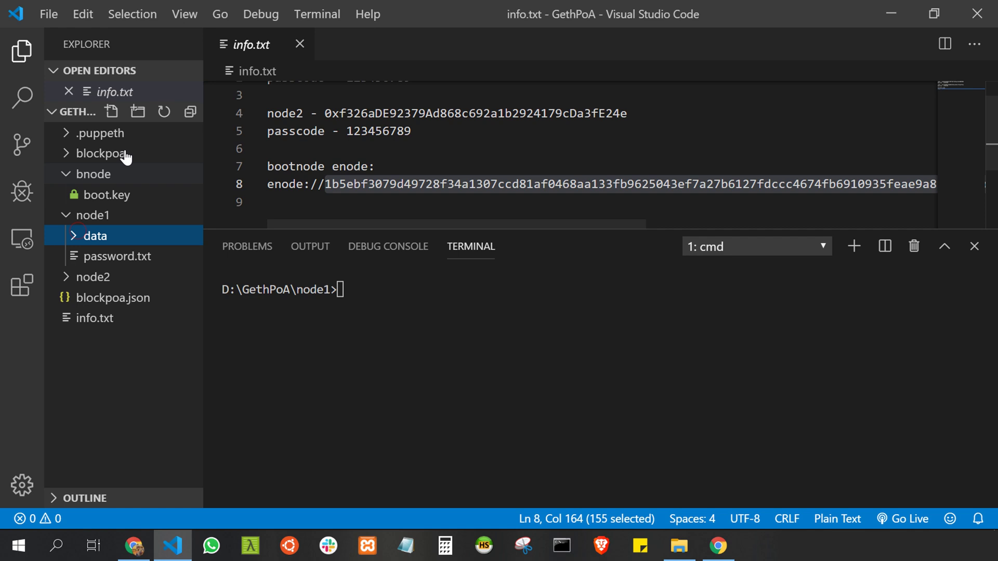
click(67, 277)
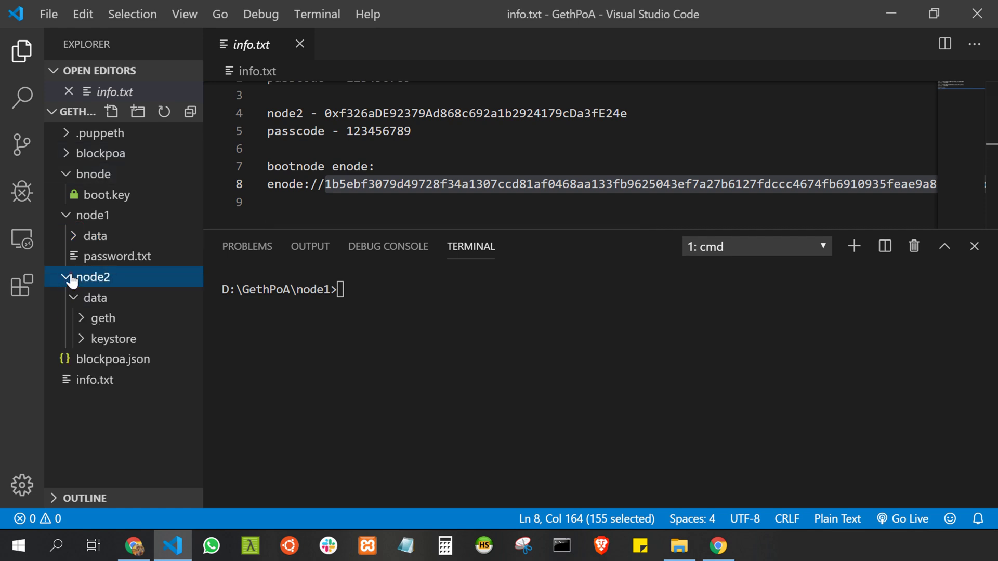
click(130, 282)
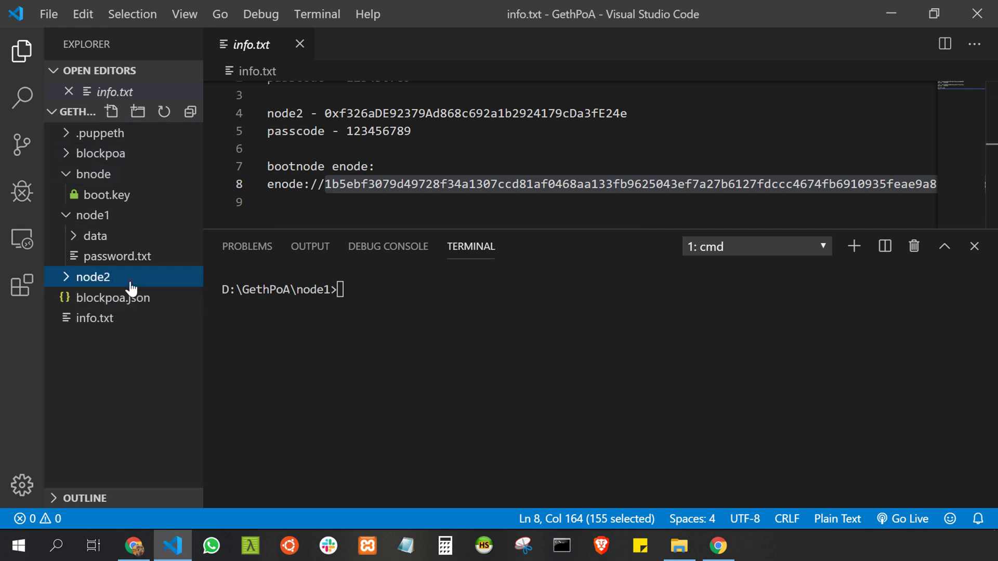
click(129, 288)
click(110, 112)
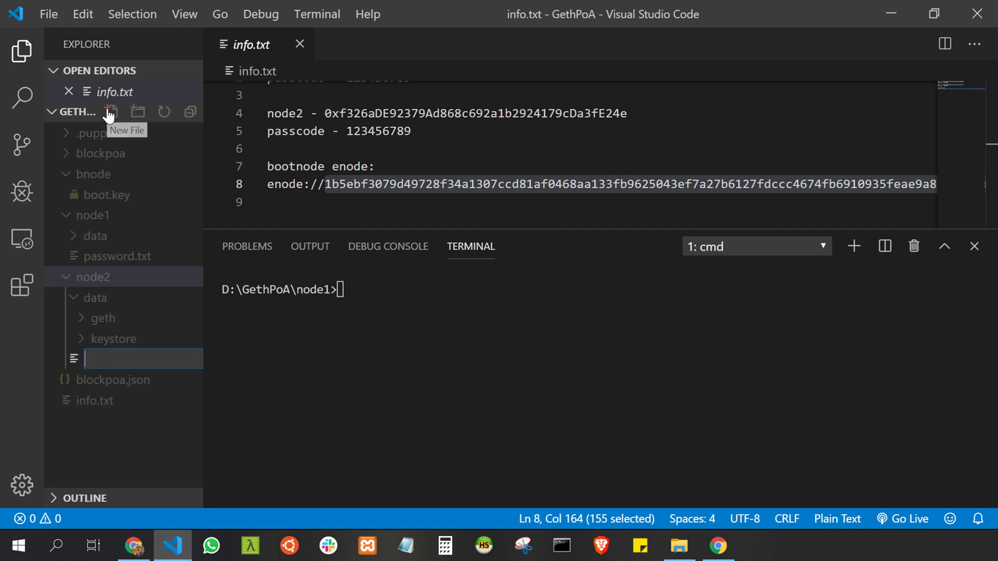
text(passwo)
text(rd)
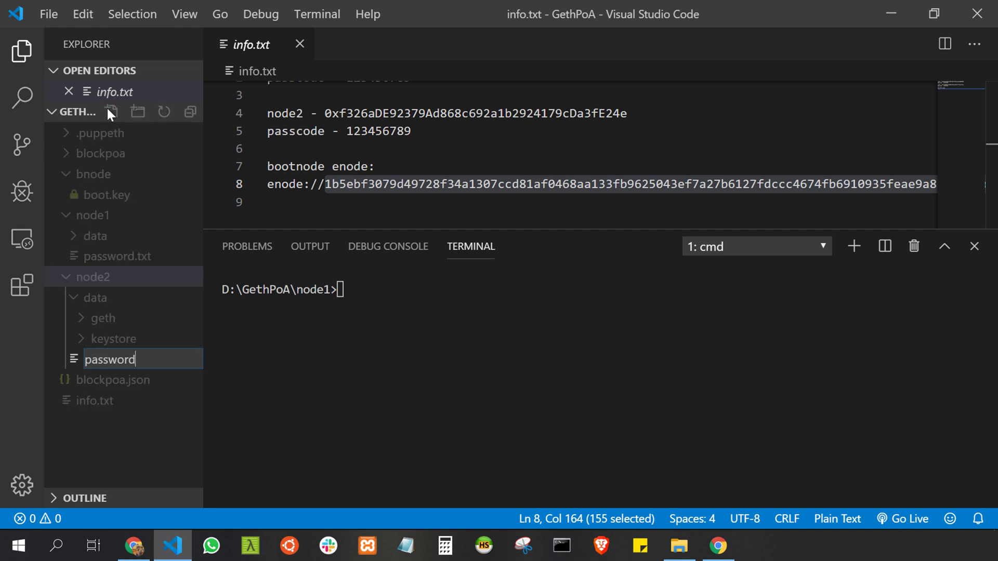
text(.txt)
key(Return)
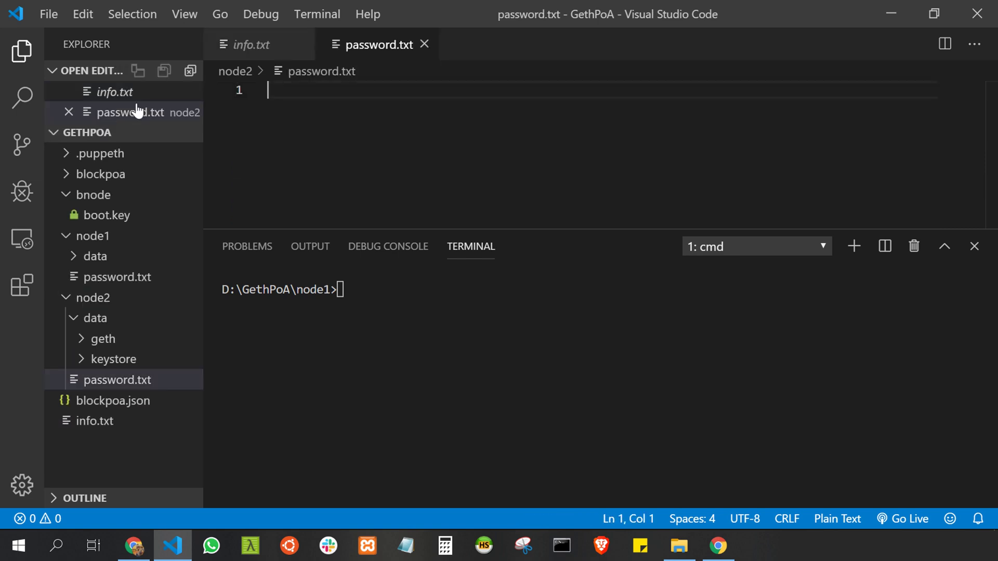
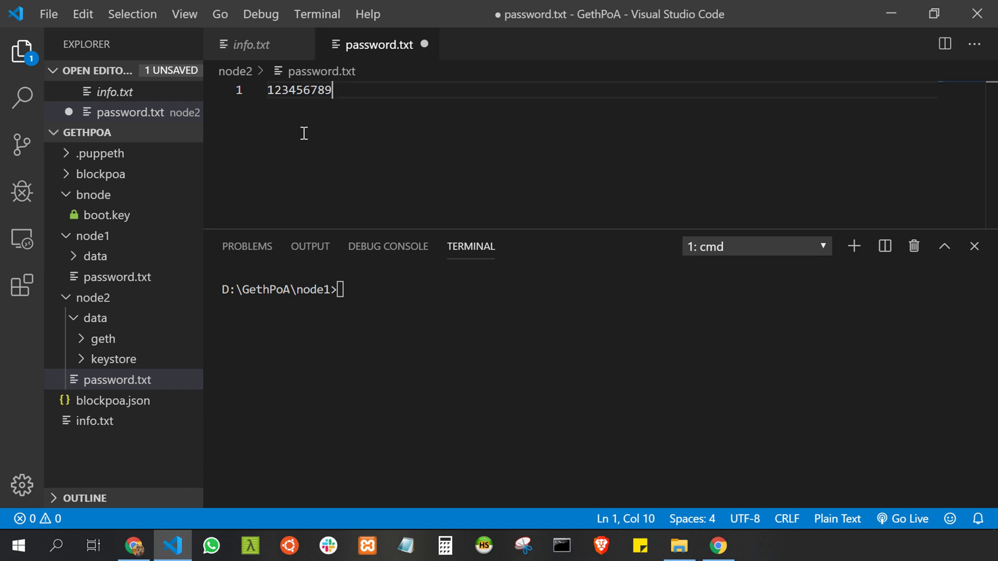
key(ctrl+s)
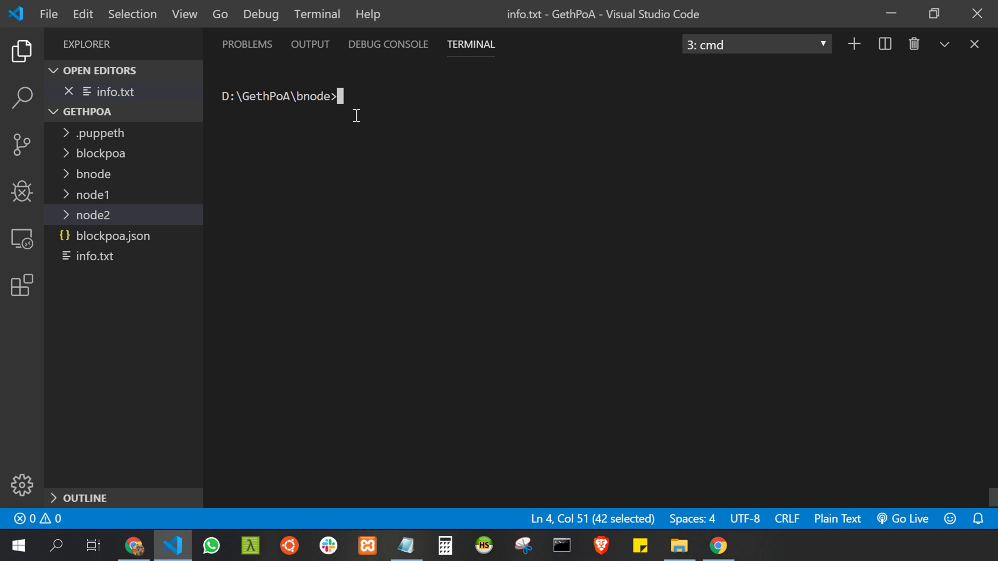
- Copy the bootnode command from Notepad and run it in the bnode terminal
click(405, 548)
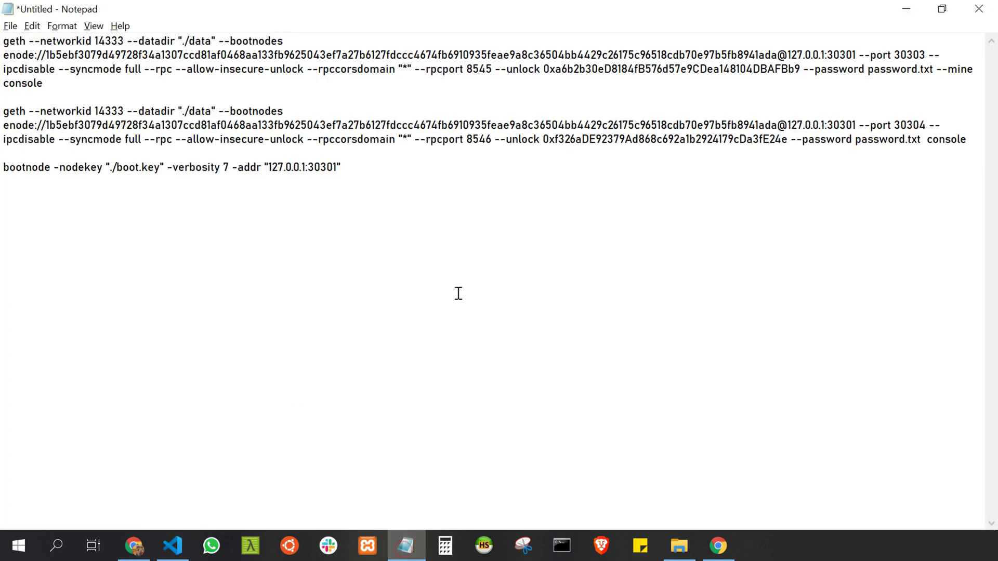
mouse_move(355, 167)
mouse_down()
mouse_move(13, 166)
mouse_move(3, 177)
mouse_up()
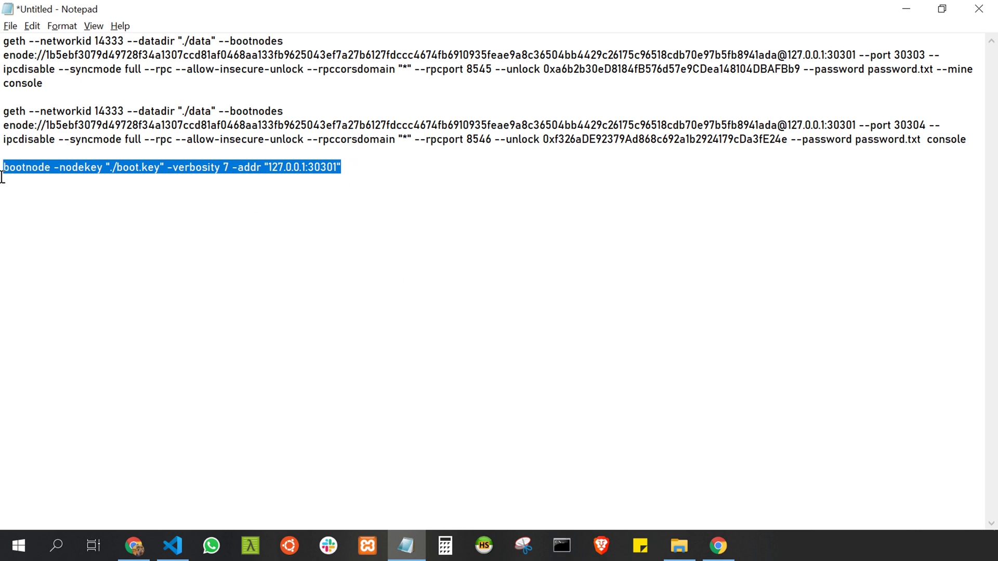
key(ctrl+c)
key(alt+Tab)
key(ctrl+v)
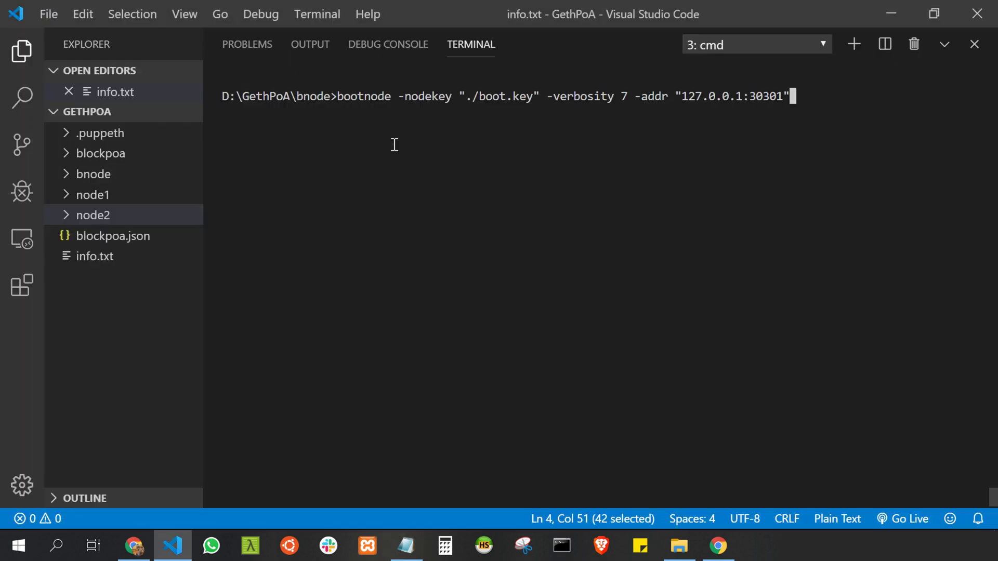
key(Return)
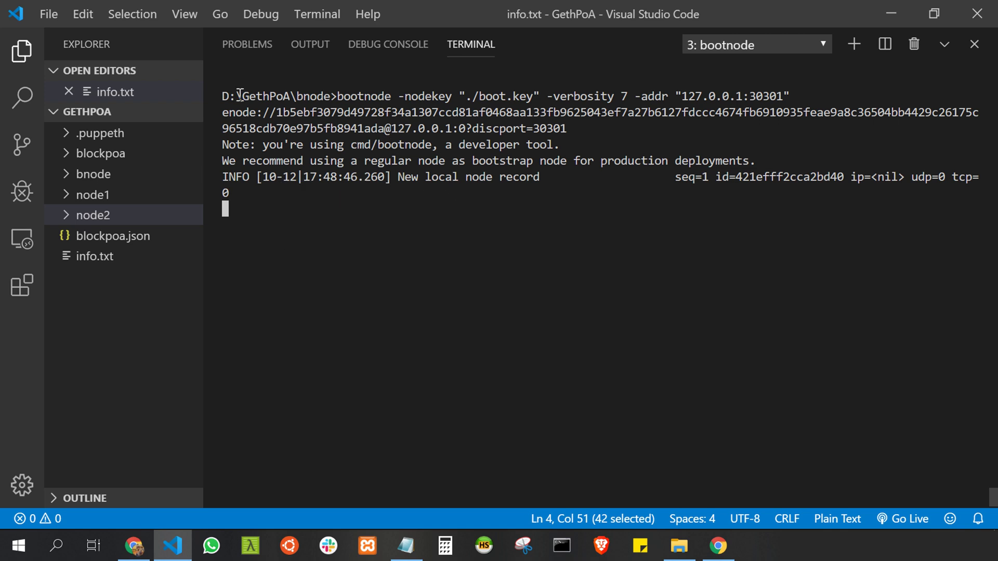
- Paste node1's geth mining command from the notes into the node1 terminal
click(730, 47)
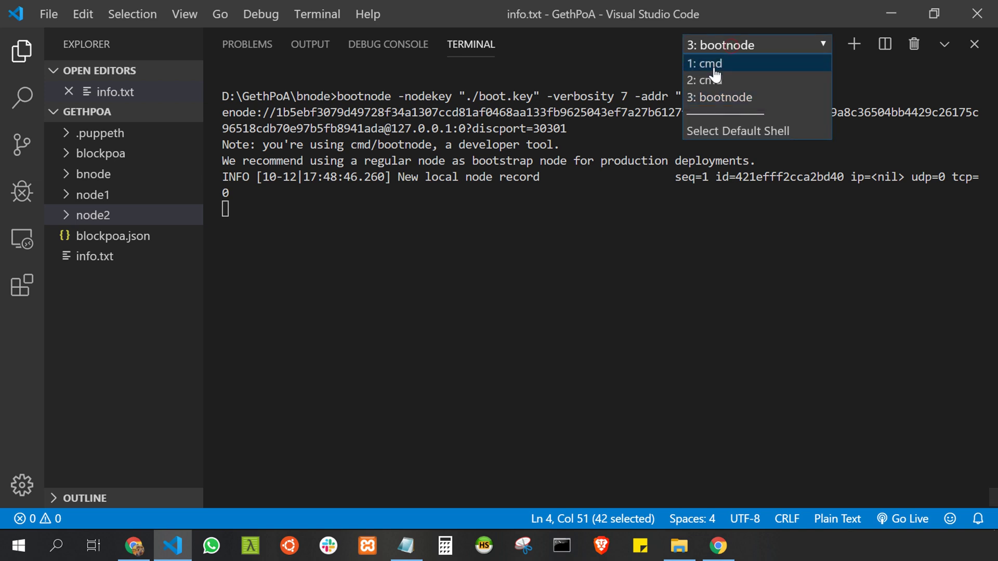
click(733, 65)
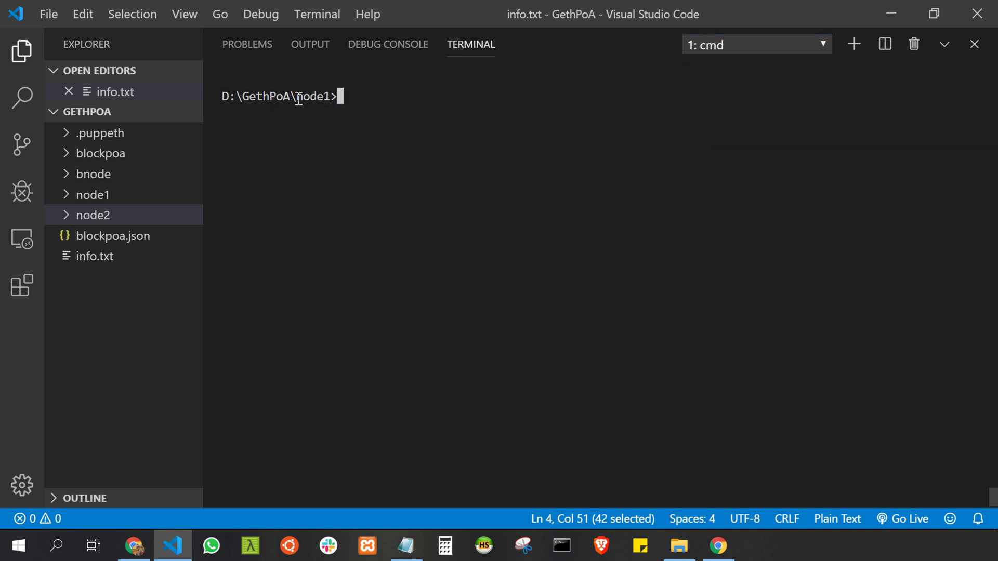
drag(298, 99, 337, 98)
click(390, 119)
key(alt+Tab)
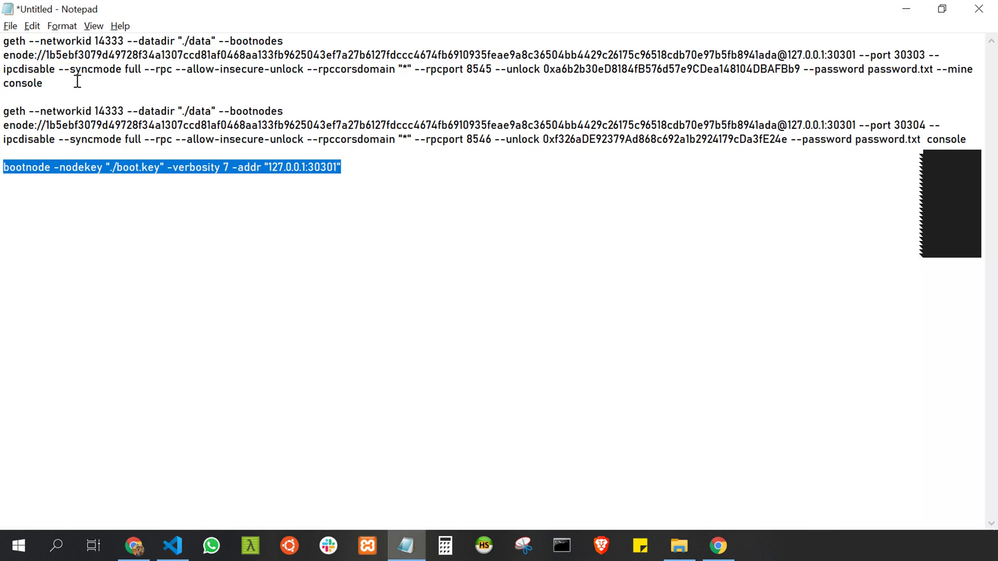
click(77, 82)
key(ctrl+shift+Home)
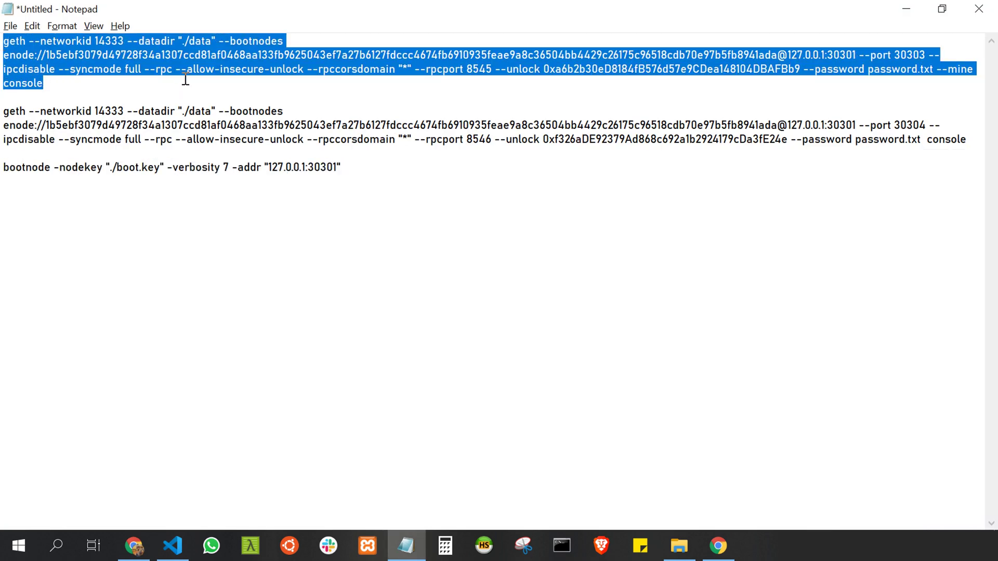
key(alt+Tab)
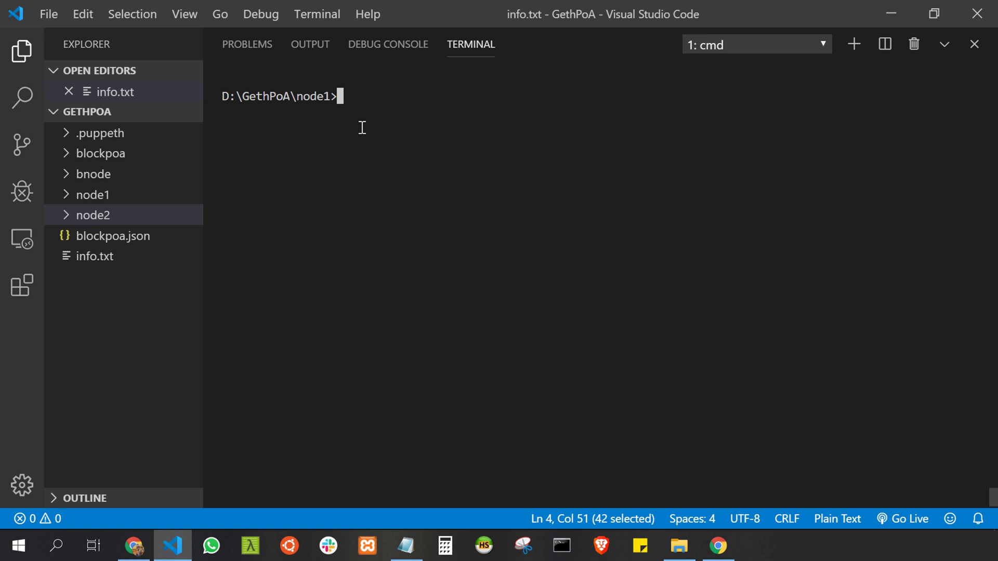
key(ctrl+v)
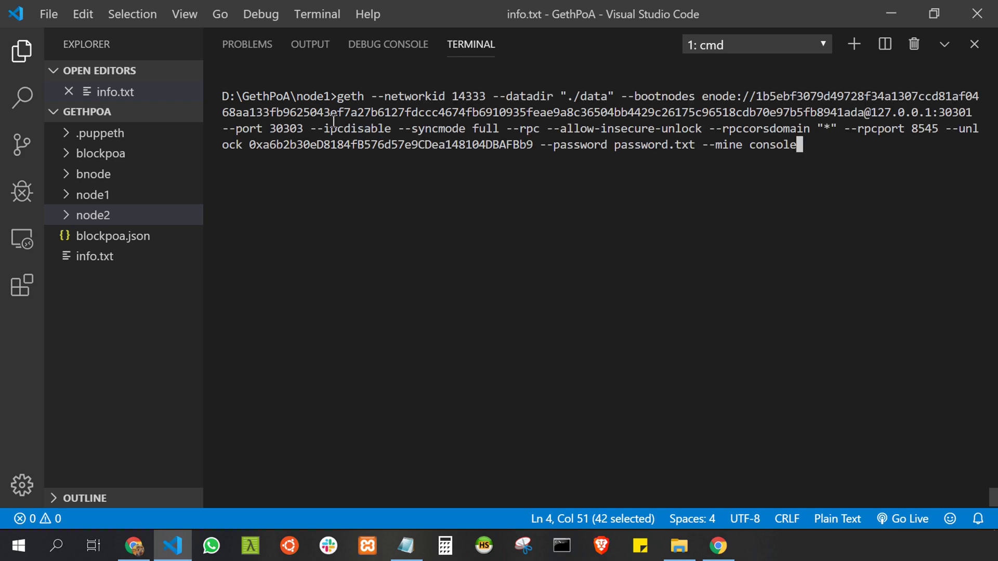
- Check the arguments: network 14333, ./data, bootnode enode, port 30303, RPC 8545, unlock account, password.txt
drag(338, 96, 463, 96)
double_click(463, 96)
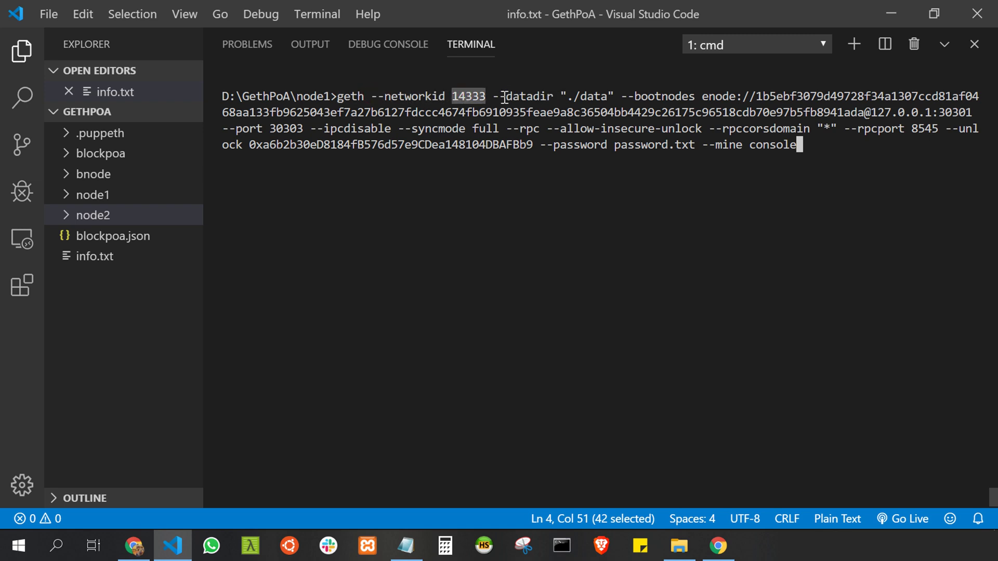
drag(506, 97, 549, 100)
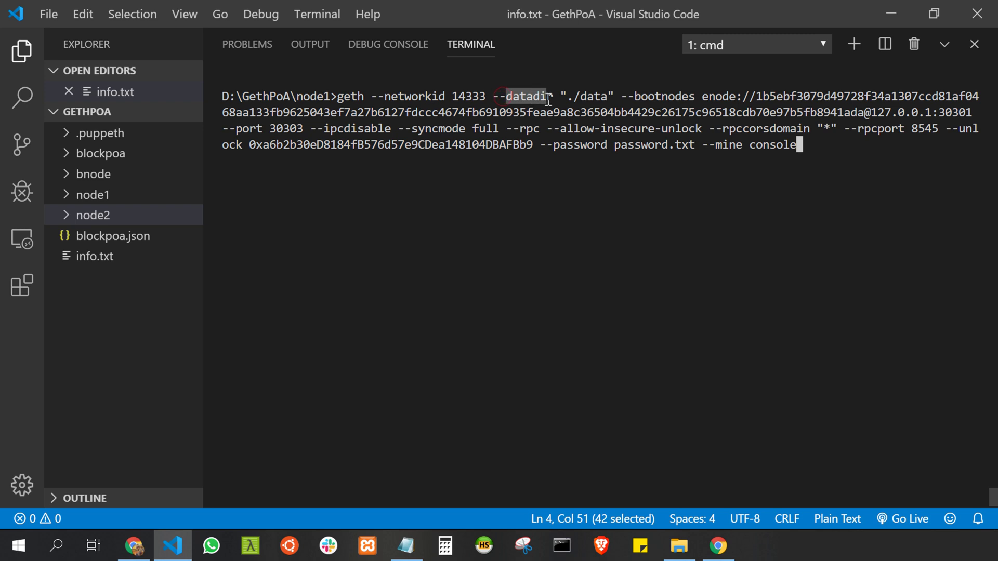
double_click(587, 96)
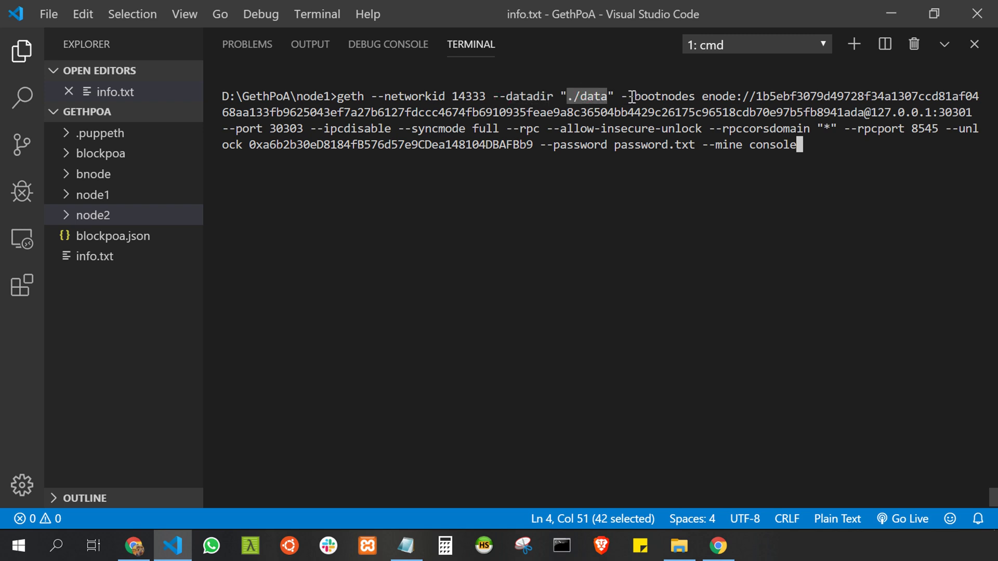
drag(635, 97, 972, 112)
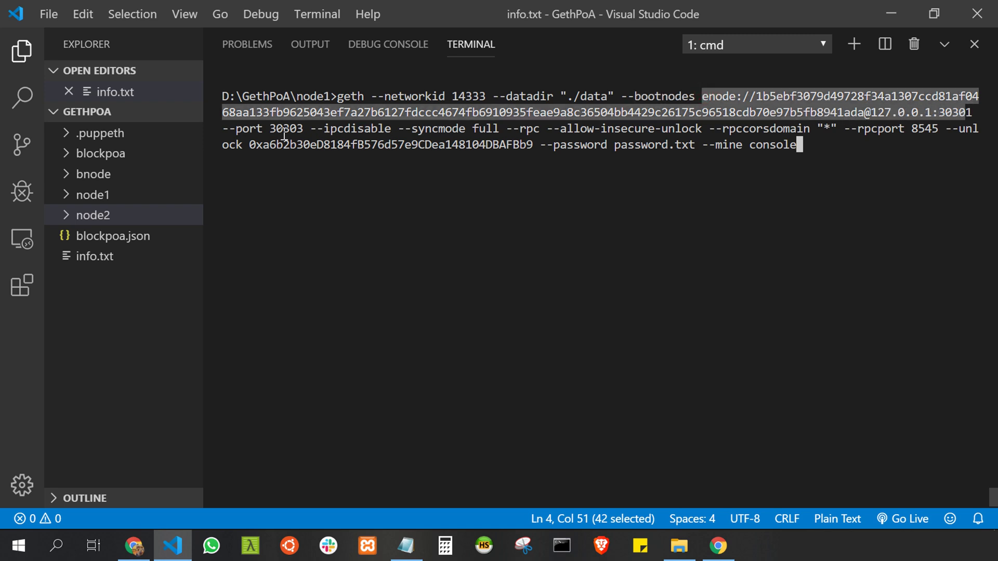
drag(269, 128, 303, 133)
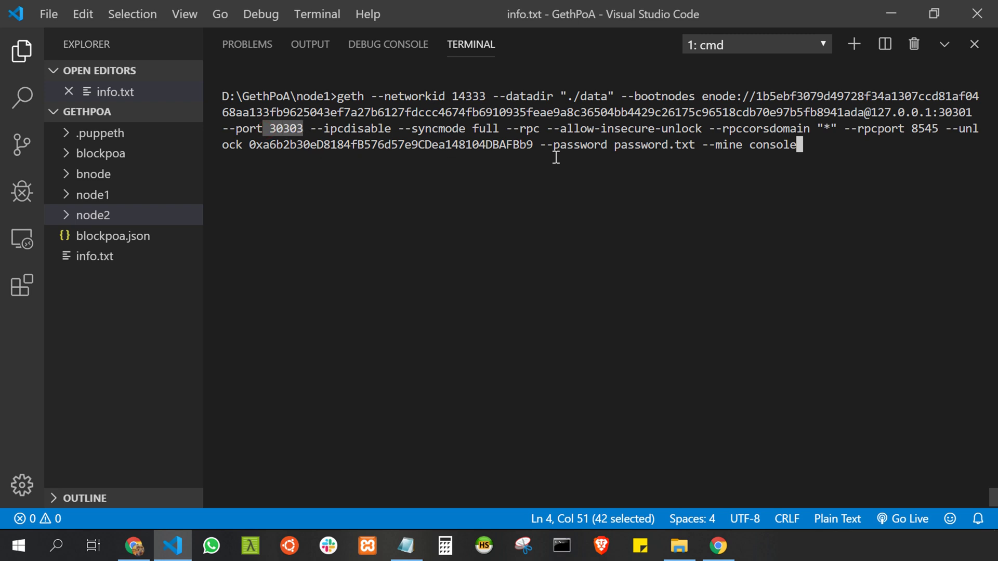
drag(723, 127, 791, 141)
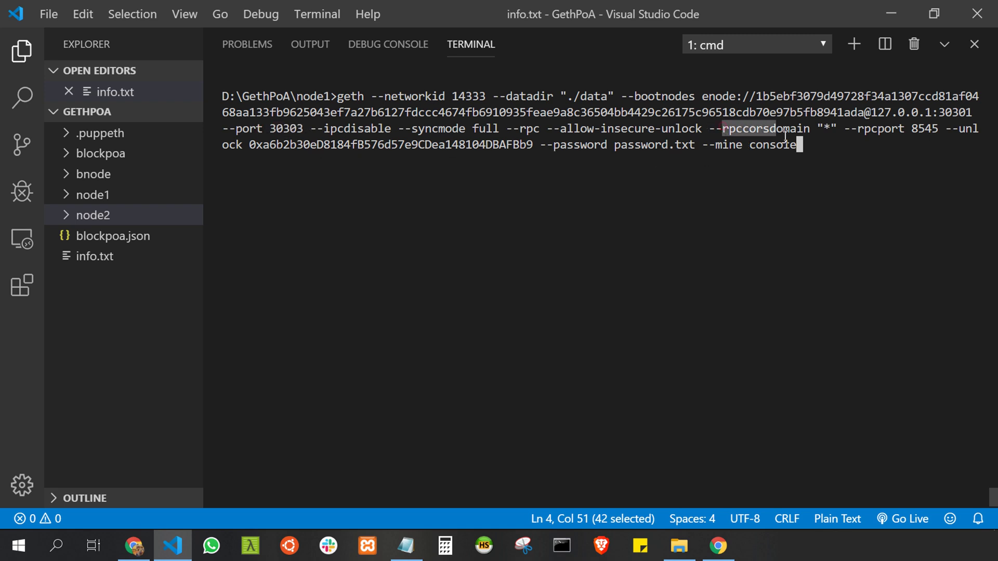
click(897, 131)
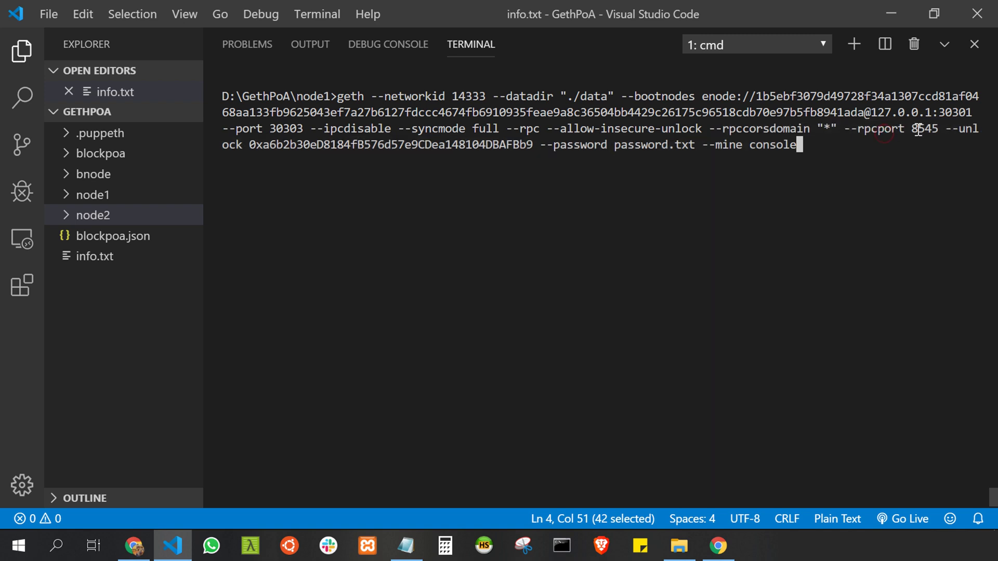
drag(913, 130, 935, 133)
drag(248, 146, 533, 147)
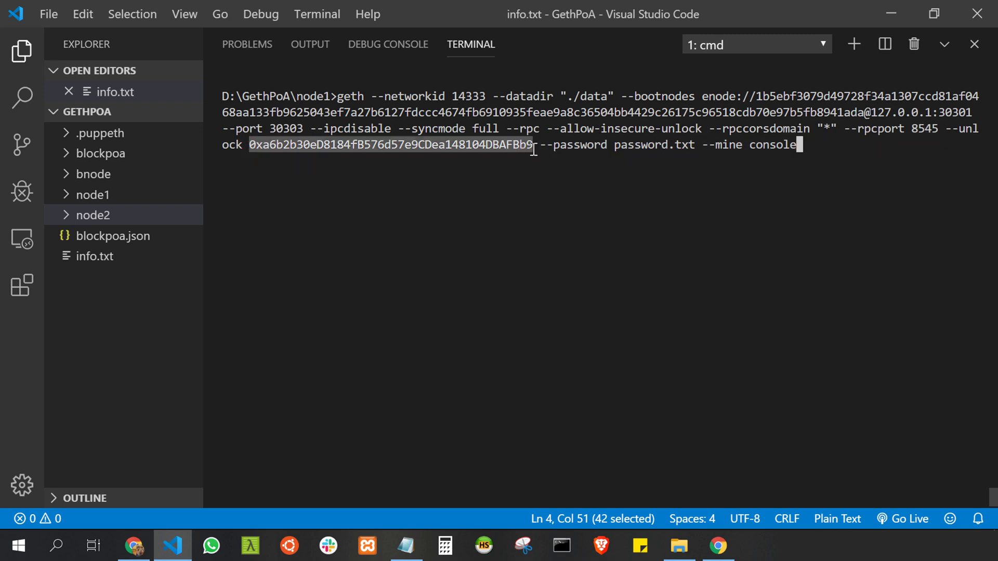
drag(615, 146, 684, 149)
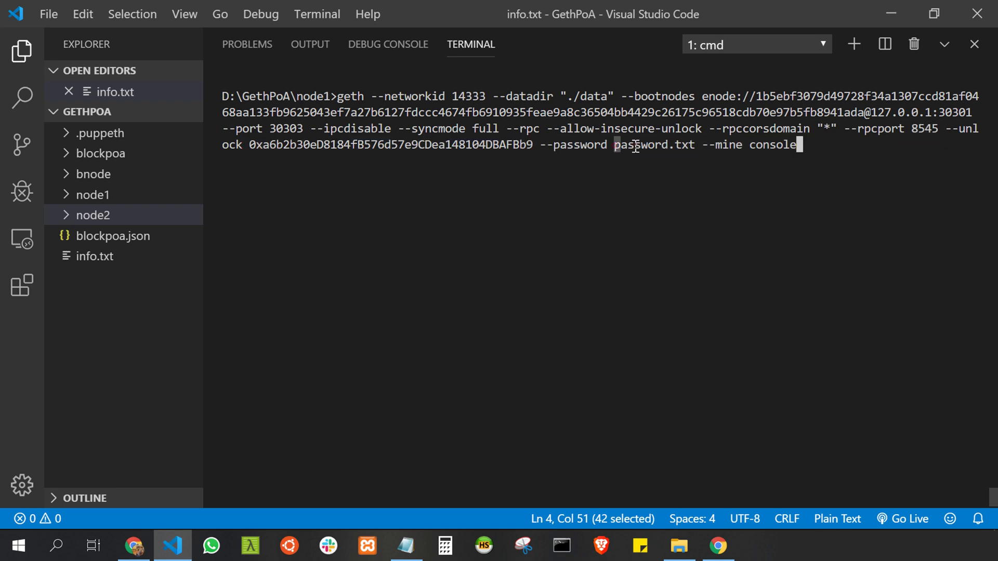
- Start node1 mining, spot 127.0.0.1:30303 in the bootnode log, then return to node2's cmd terminal
key(Return)
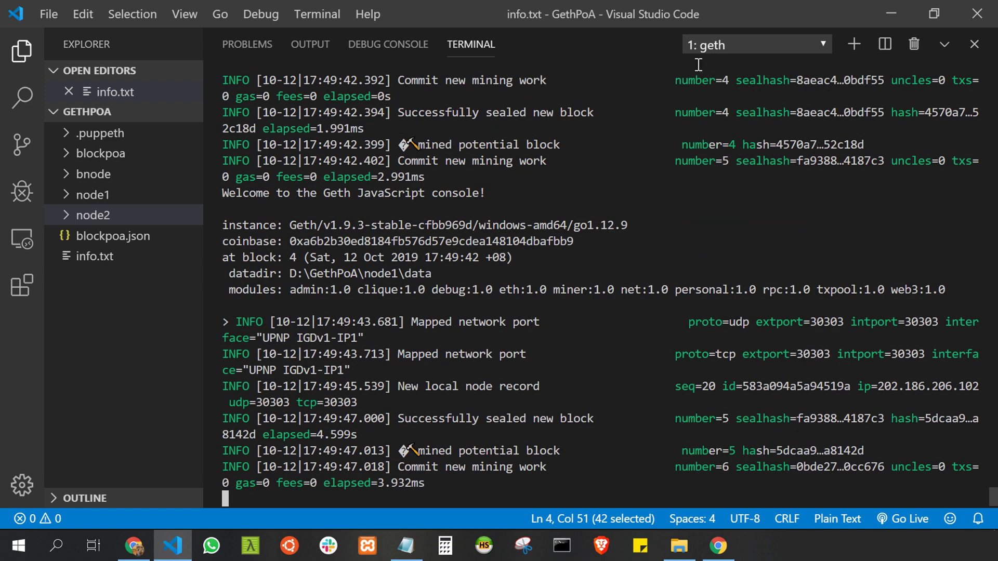
click(730, 49)
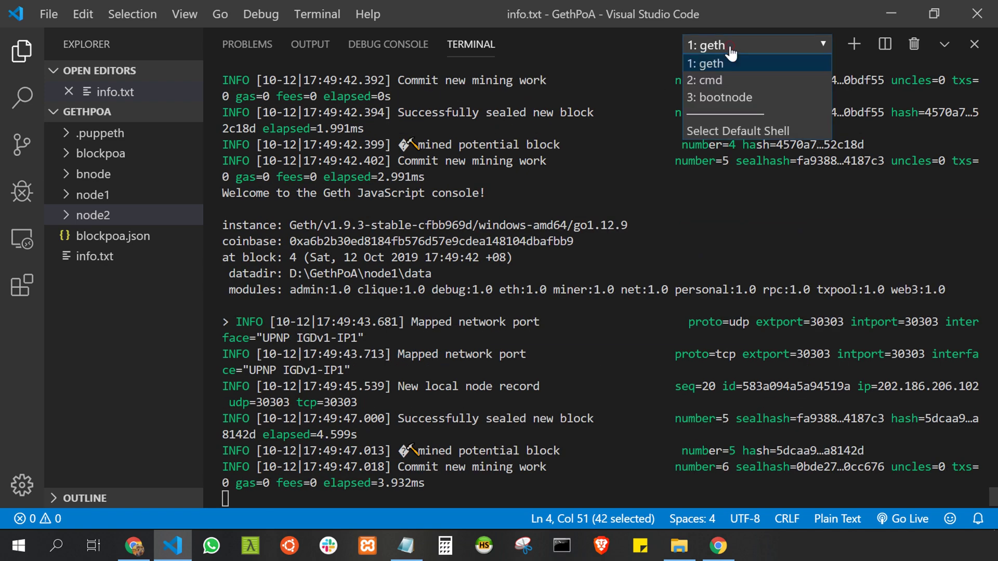
click(740, 99)
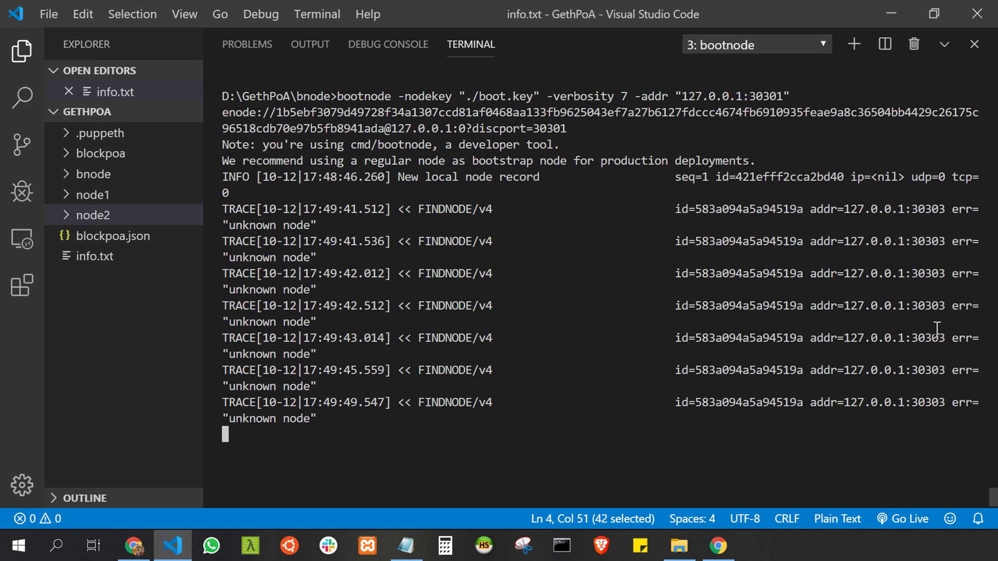
double_click(925, 402)
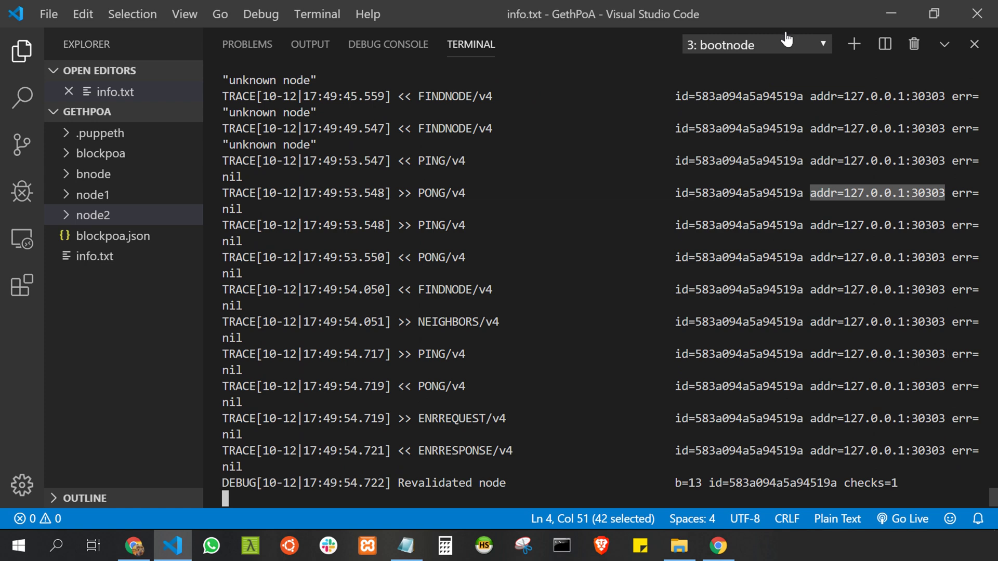
click(764, 39)
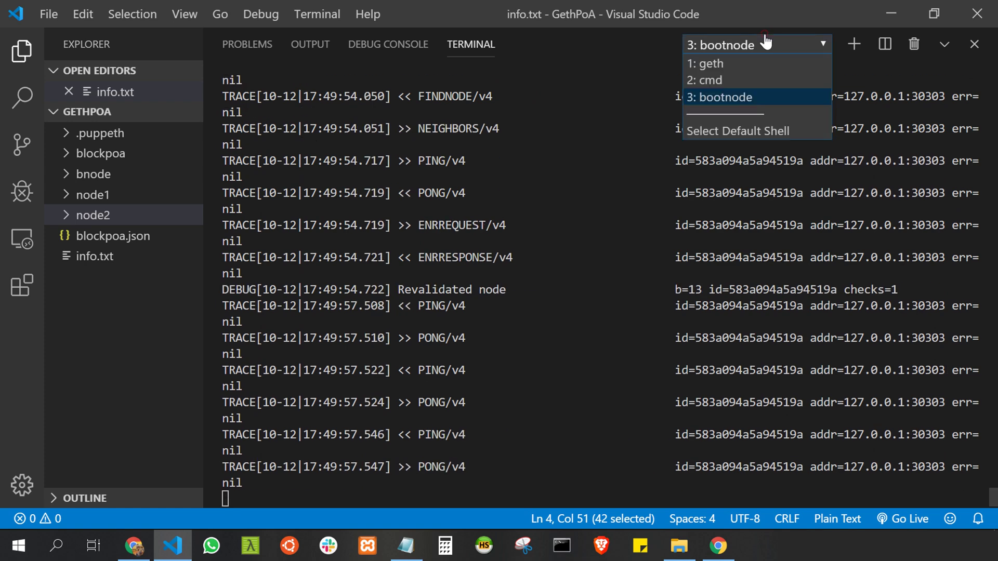
click(733, 87)
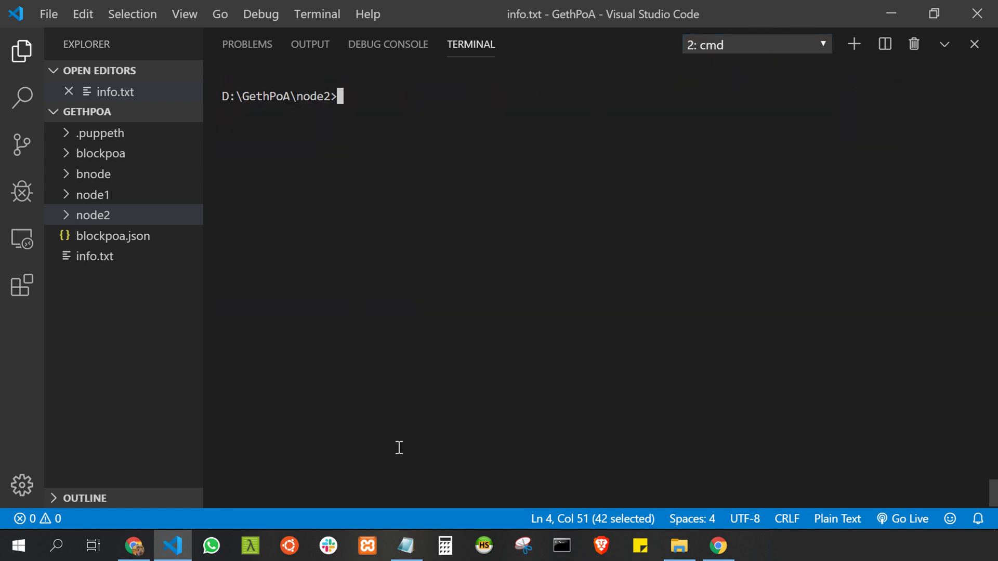
- Paste node2's port-30304 geth command from Notepad and remove the extra space before console
click(406, 547)
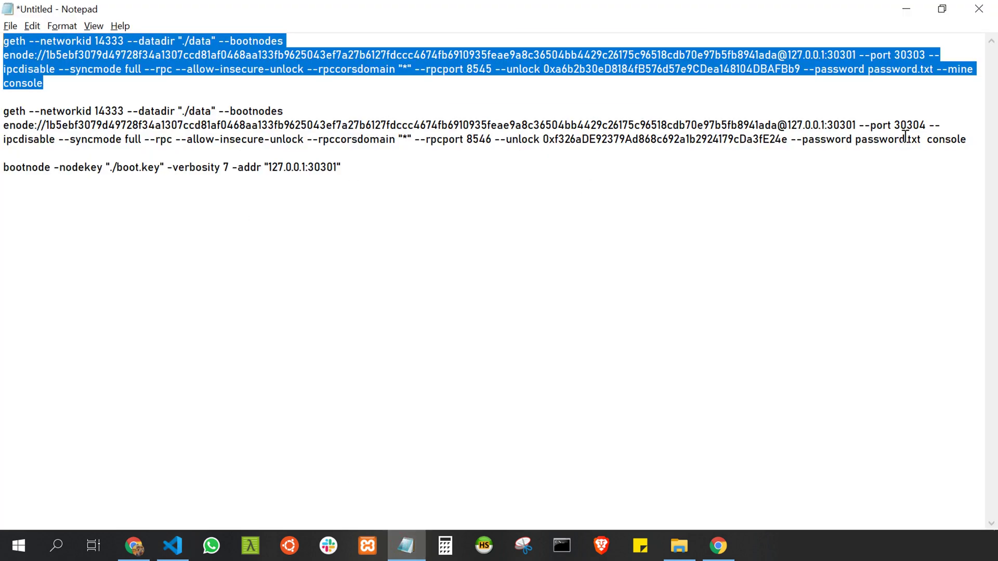
click(967, 142)
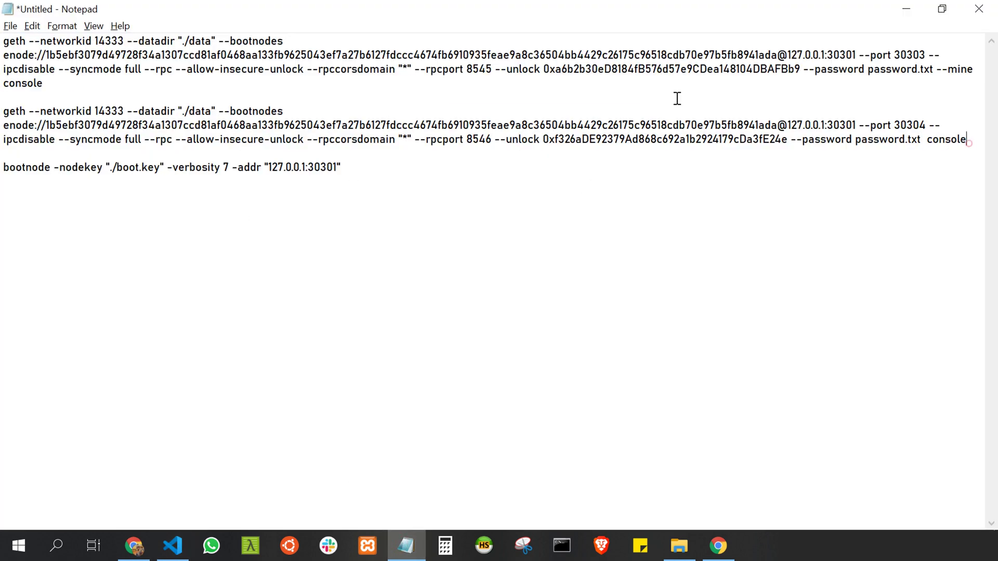
shift+click(2, 112)
key(ctrl+c)
click(172, 546)
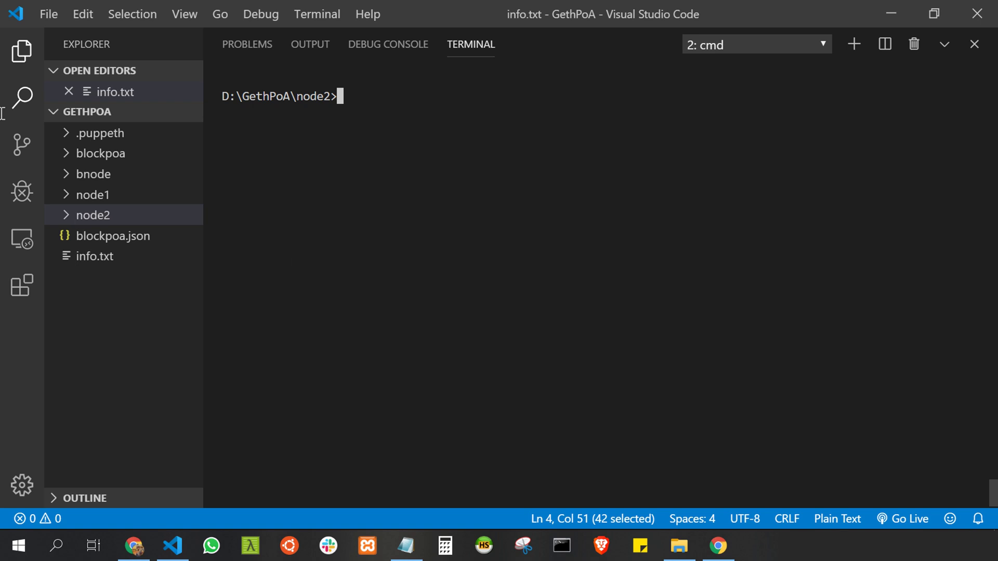
key(ctrl+v)
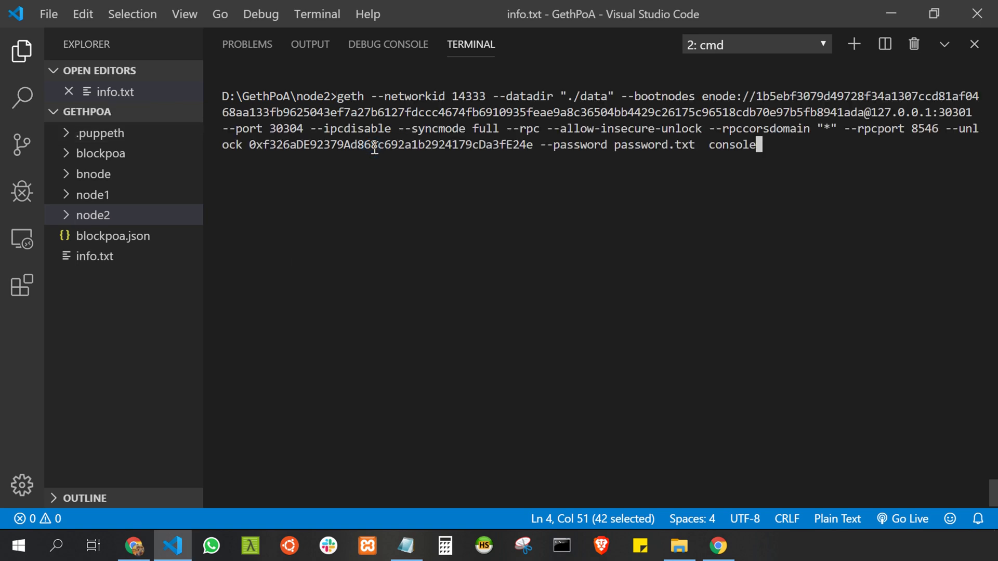
key(Left)
key(Left)
key(Left)
key(Left)
key(Left)
key(Left)
key(BackSpace)
- Start node2, then find its 127.0.0.1:30304 address in the bootnode log
key(Return)
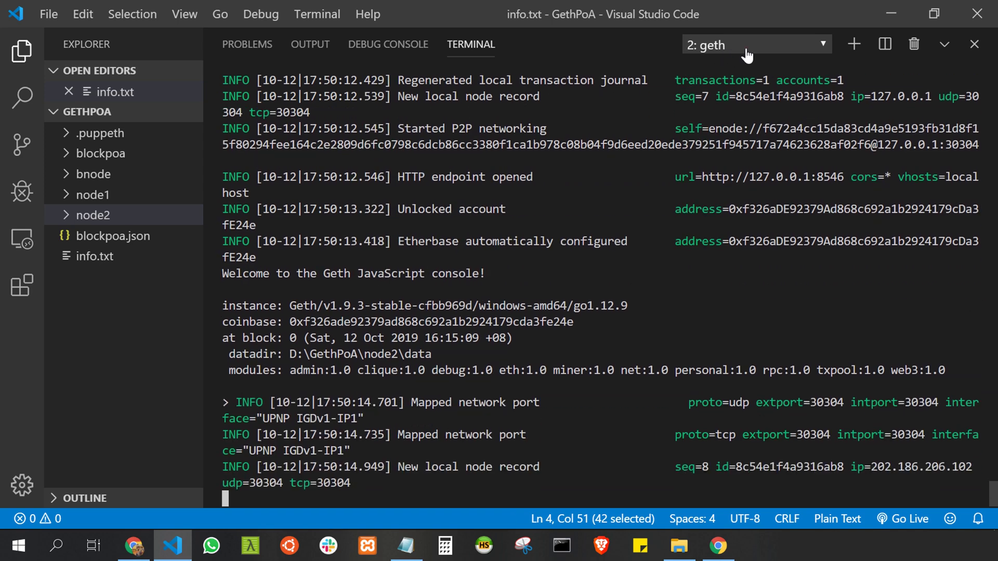
click(742, 55)
click(748, 99)
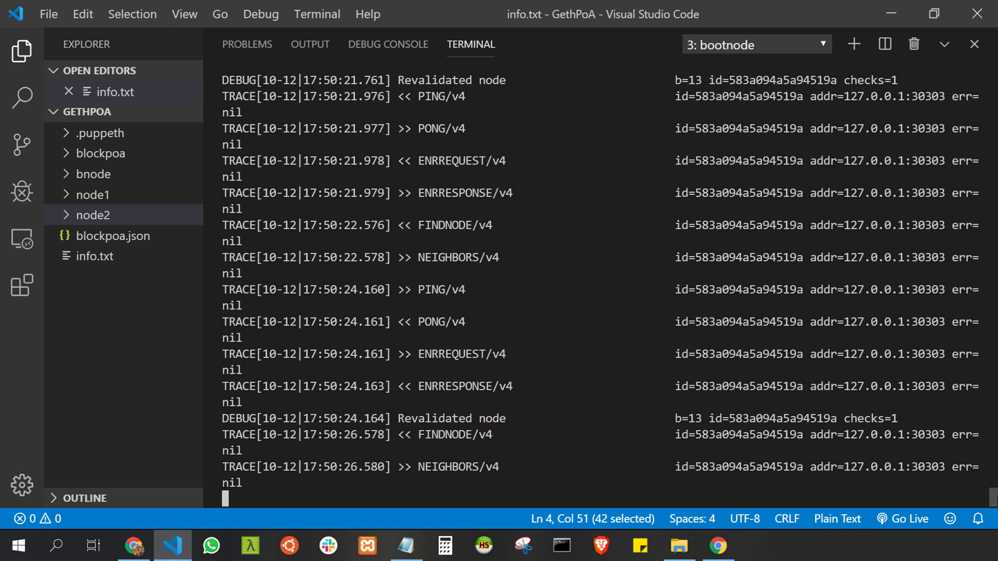
scroll(601, 289, up, 9)
scroll(601, 289, up, 4)
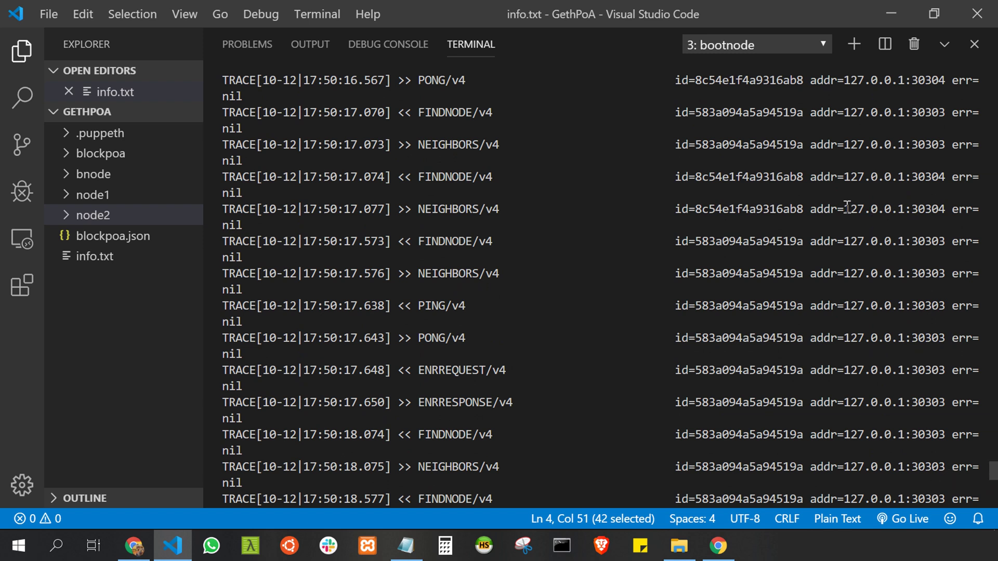
drag(845, 208, 951, 211)
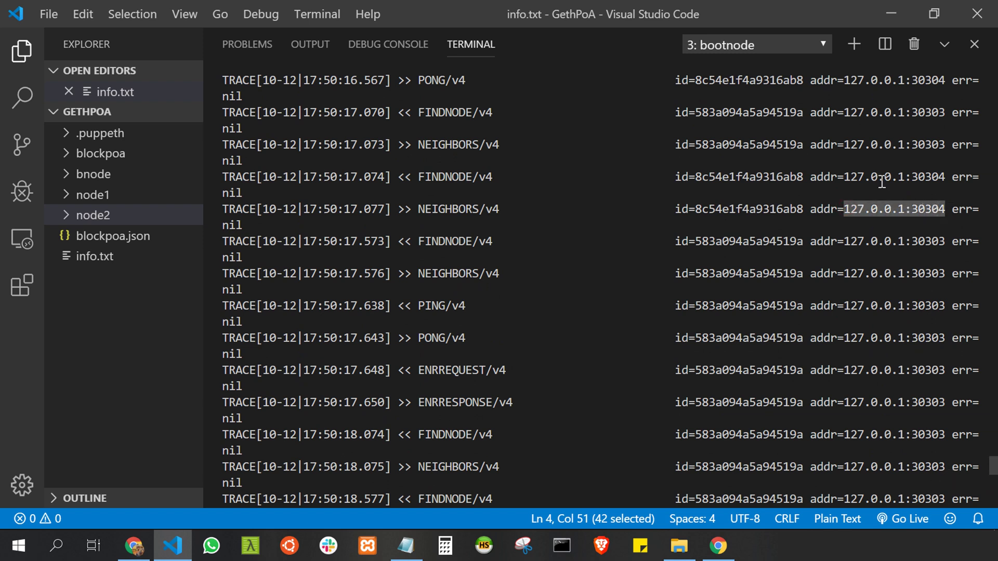
click(709, 53)
click(731, 66)
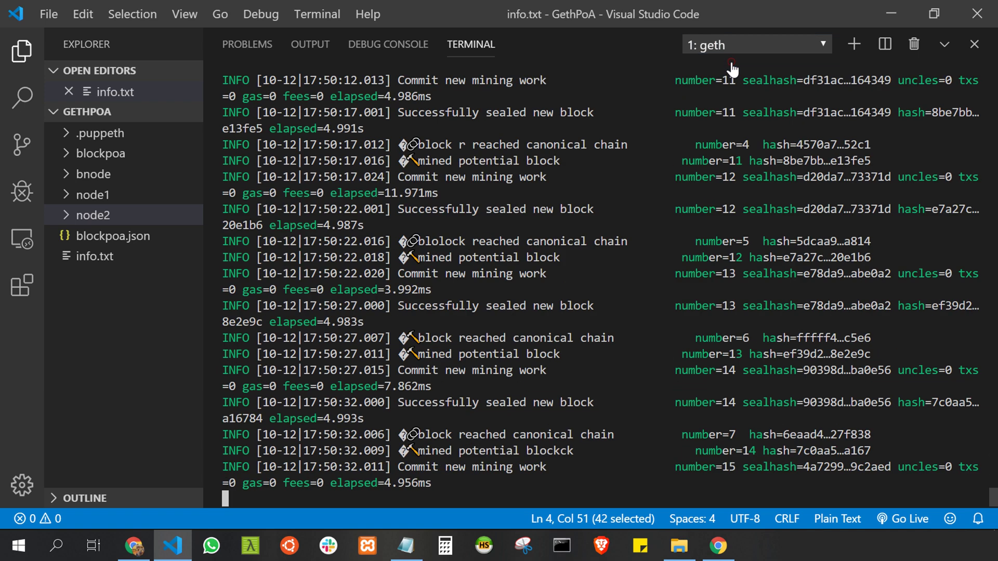
click(754, 51)
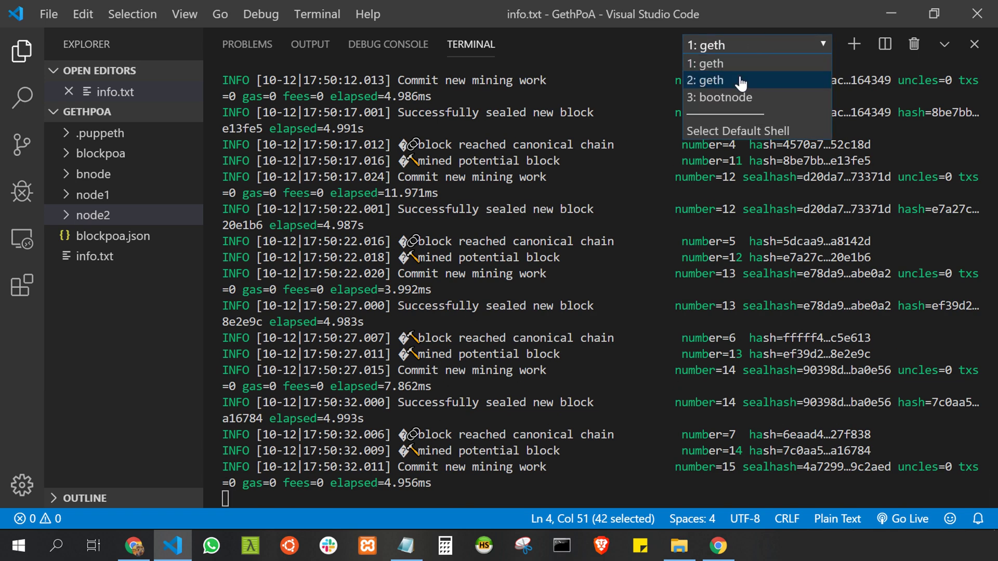
click(739, 80)
click(753, 45)
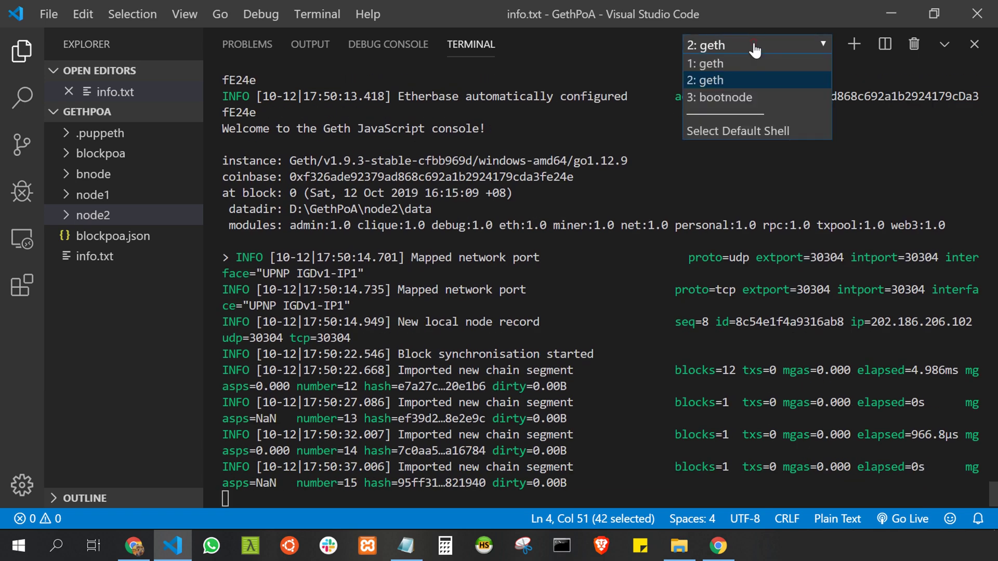
click(741, 97)
click(726, 48)
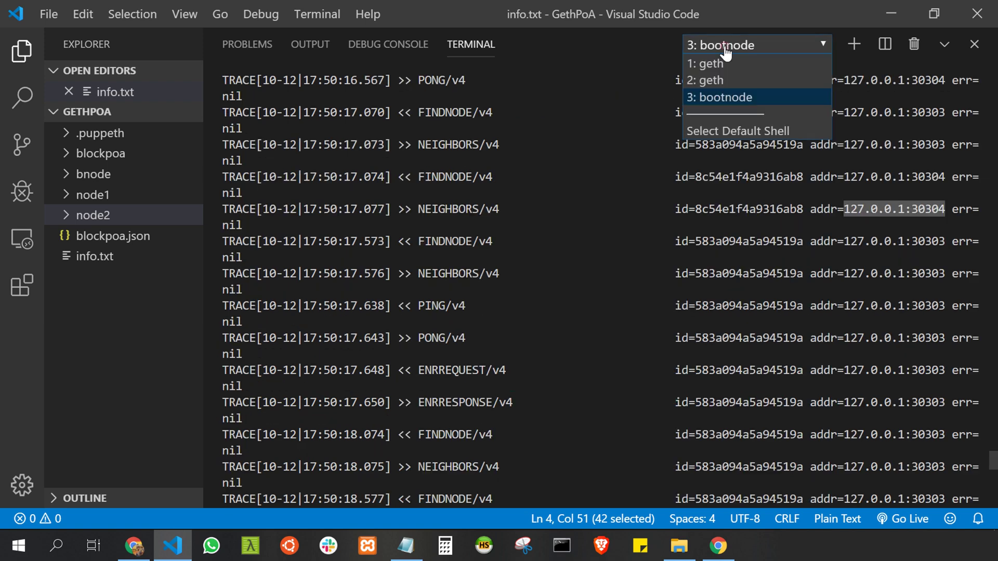
click(727, 65)
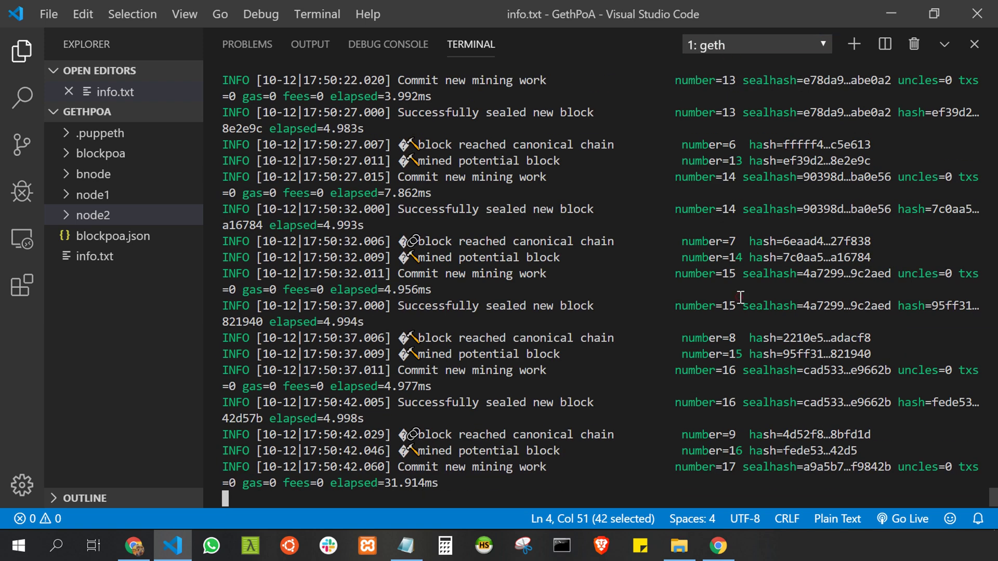